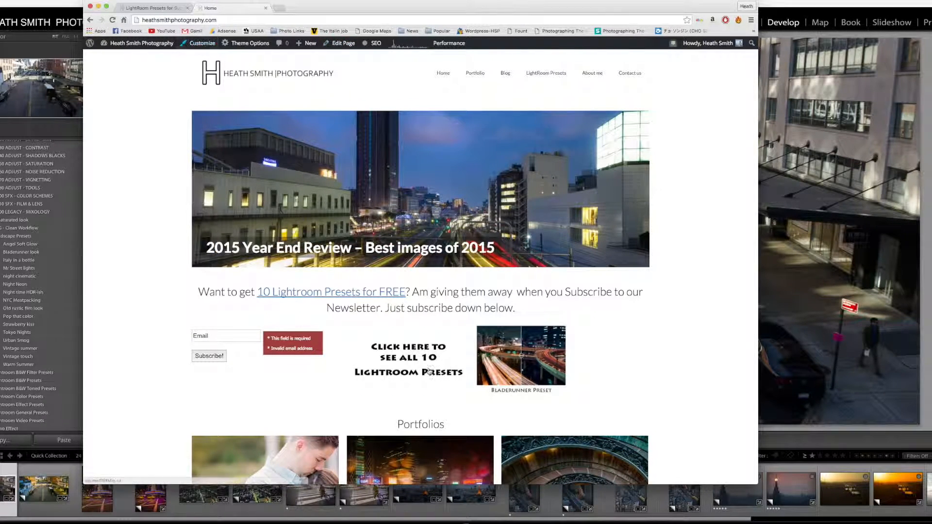
# Step: Review the LightRoom Presets for Subscribers page and reveal the edited side of the Tokyo Nights Preset comparison
pyautogui.click(150, 8)
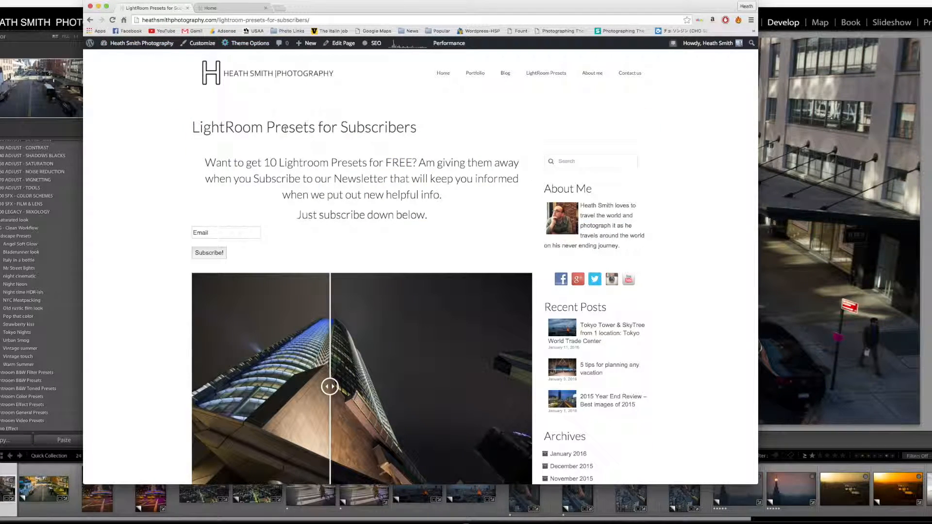
pyautogui.scroll(-10, 226, 231)
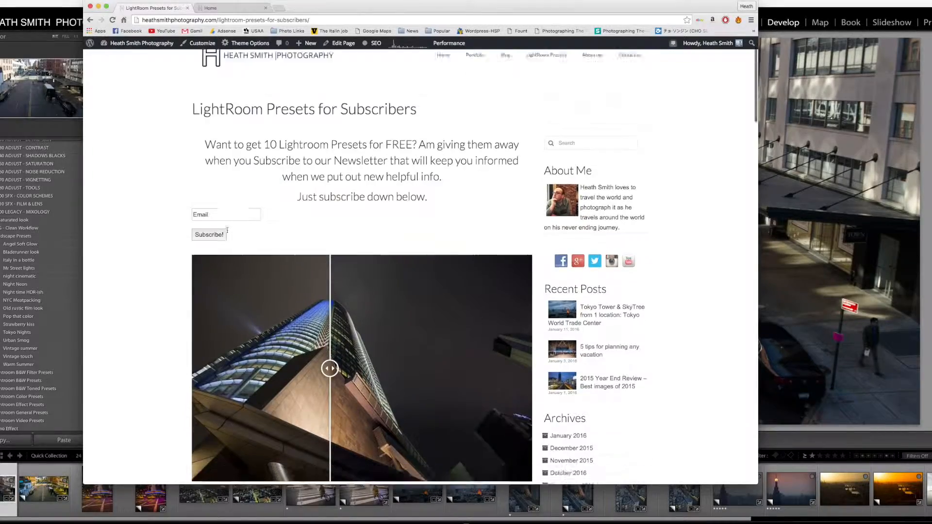
pyautogui.scroll(-10, 227, 231)
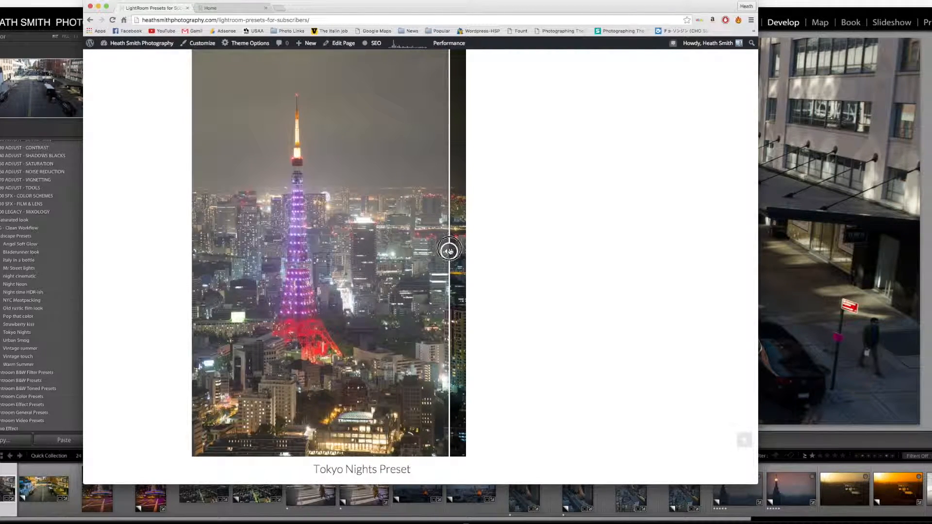
pyautogui.moveTo(449, 251); pyautogui.dragTo(204, 250)
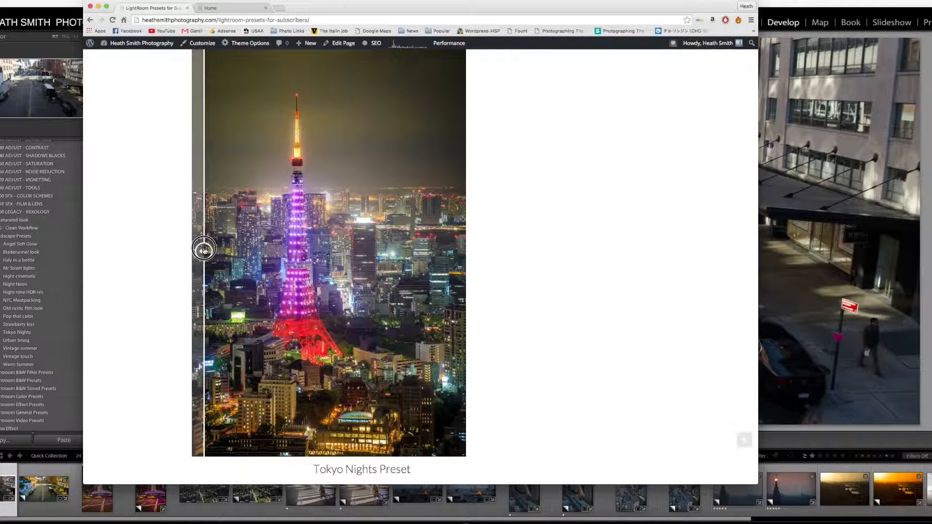
pyautogui.moveTo(204, 250); pyautogui.dragTo(204, 250)
pyautogui.scroll(15, 204, 250)
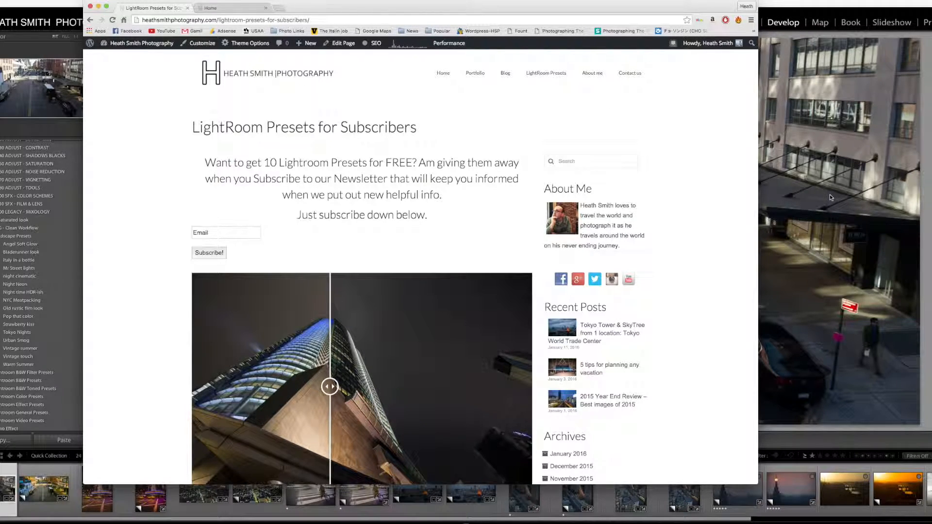
# Step: Switch to Lightroom and compare the daytime street photo HAS_3389.NEF with its edited virtual copy
pyautogui.click(786, 243)
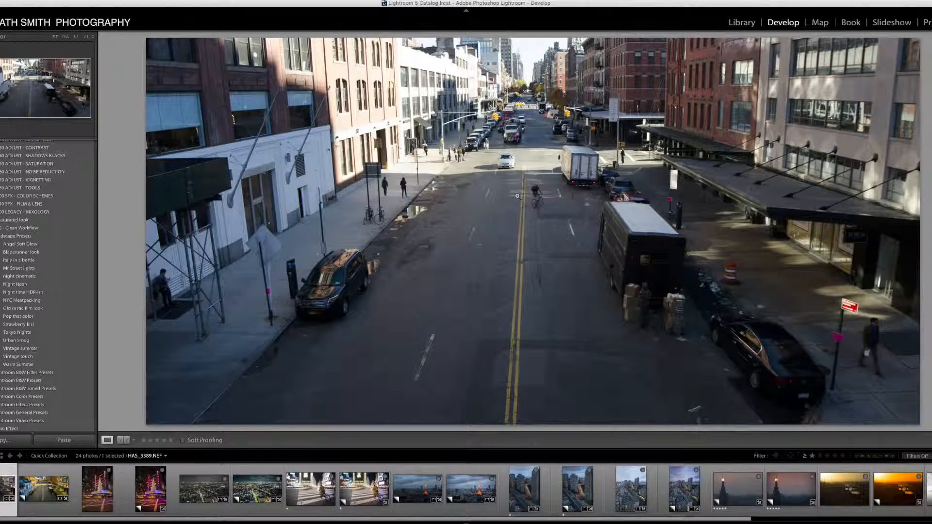
pyautogui.press('Right')
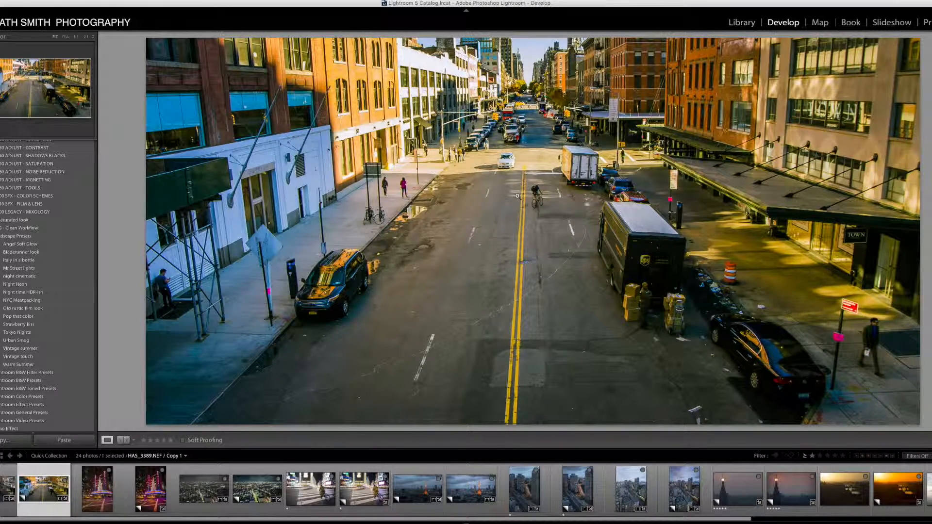
pyautogui.press('\\')
pyautogui.press('\\')
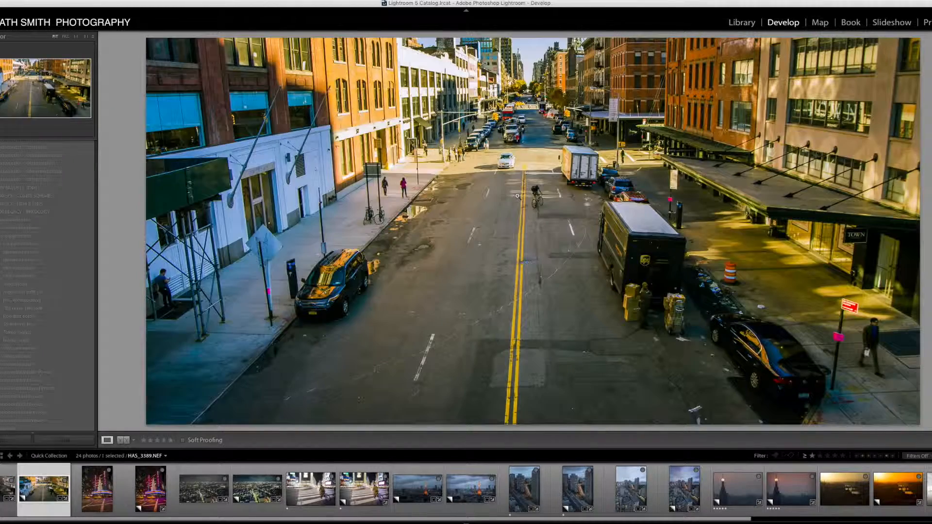
# Step: Compare the Radio City photo and the night cityscape 9H3A3833.CR2 with their edited copies
pyautogui.press('Right')
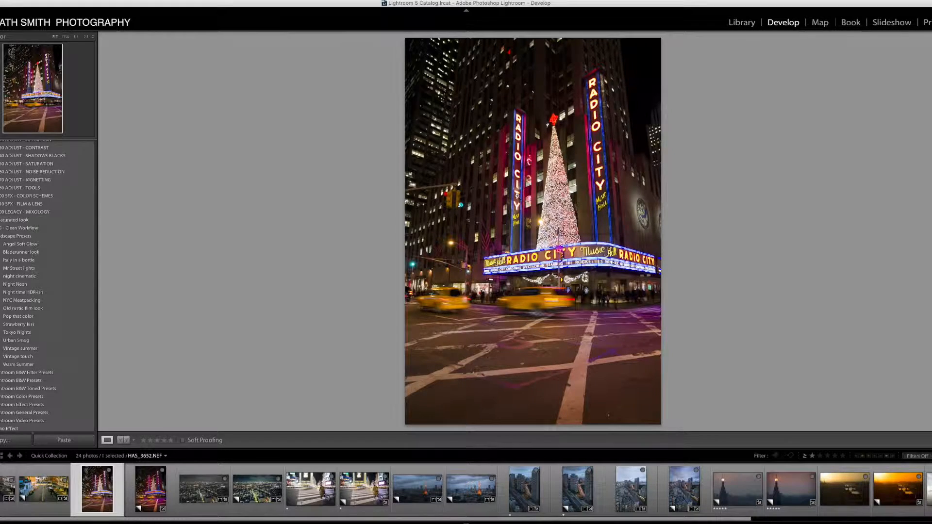
pyautogui.press('Right')
pyautogui.click(15, 284)
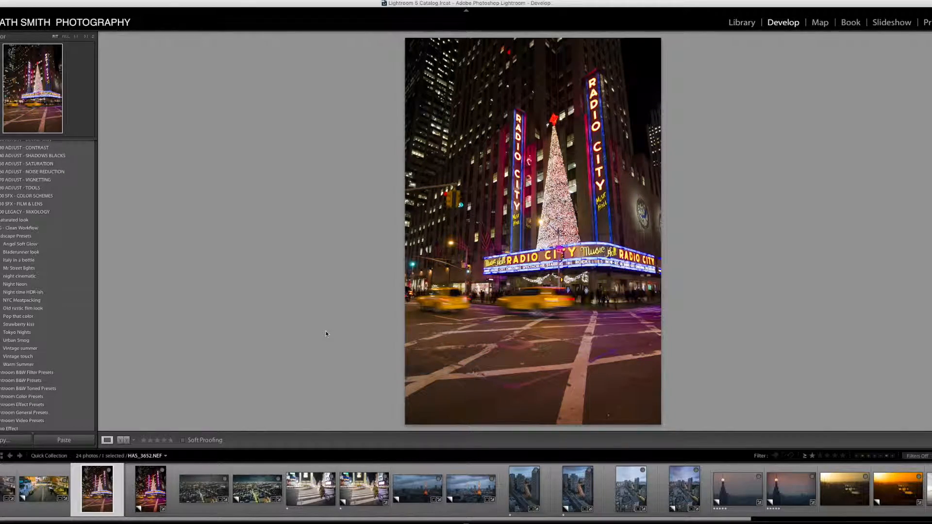
pyautogui.press('Right')
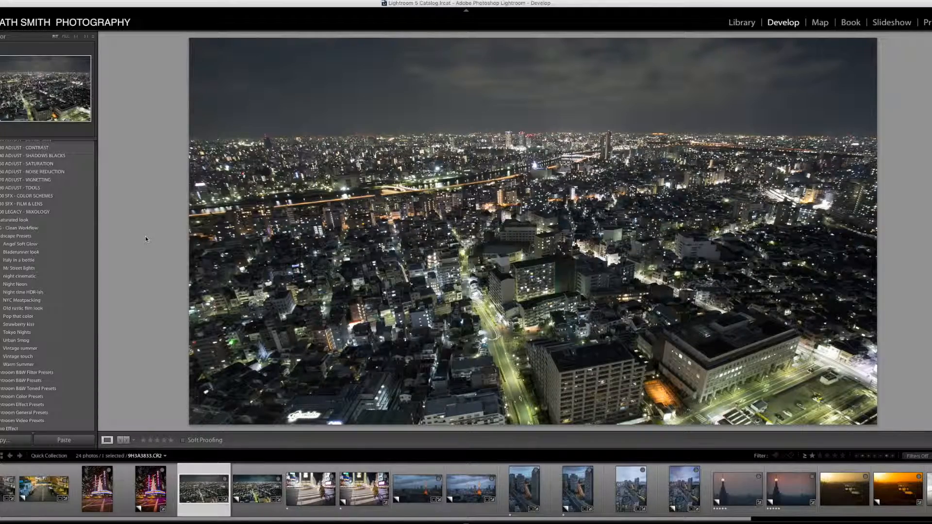
pyautogui.press('Right')
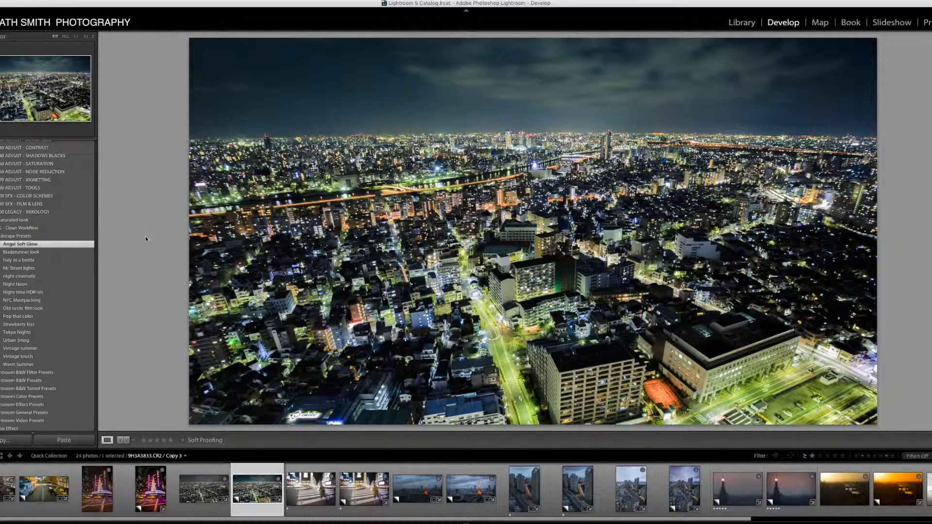
# Step: Compare the crosswalk cyclist photo 9H3A5249-Edit.tif back and forth with its Tokyo Nights copy
pyautogui.press('Right')
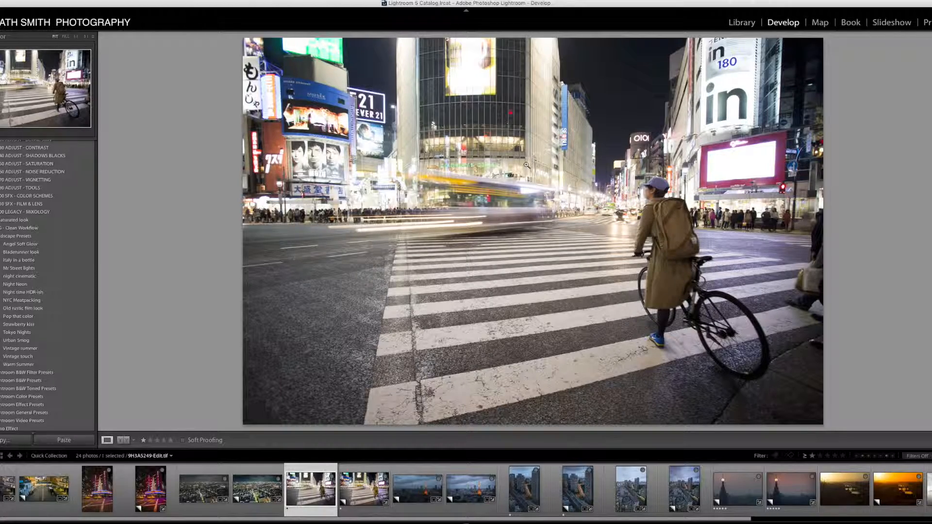
pyautogui.press('Right')
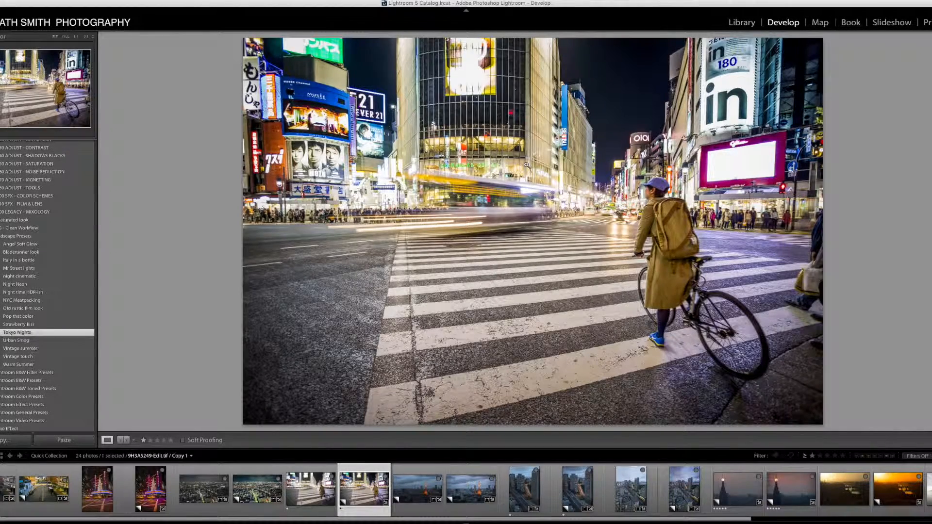
pyautogui.press('Left')
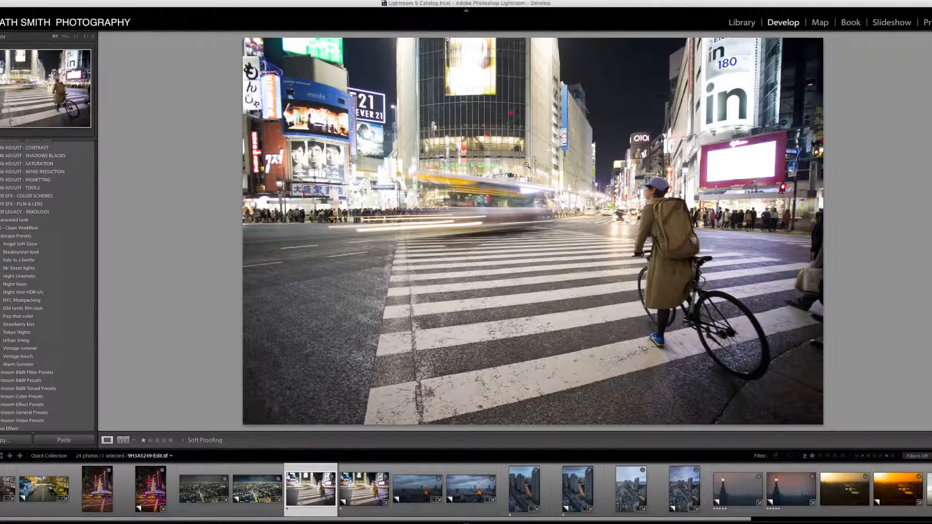
pyautogui.press('Right')
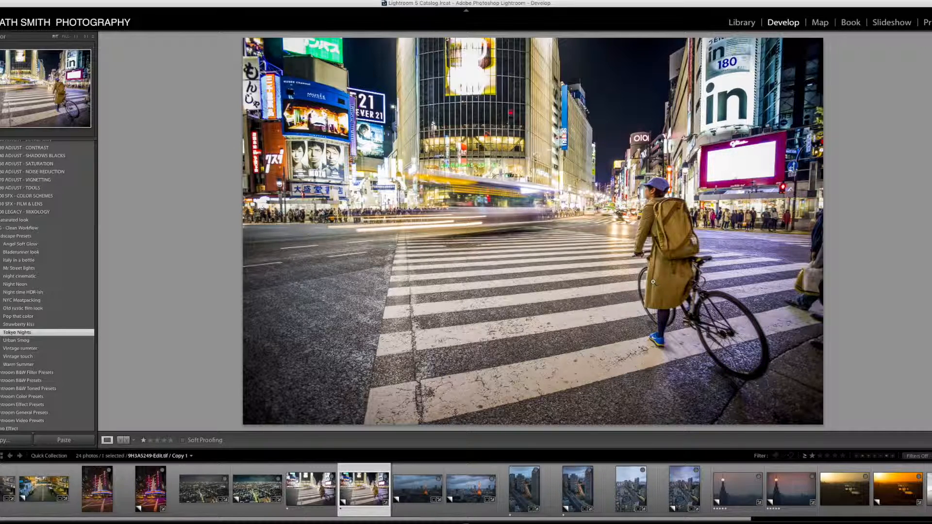
pyautogui.press('Left')
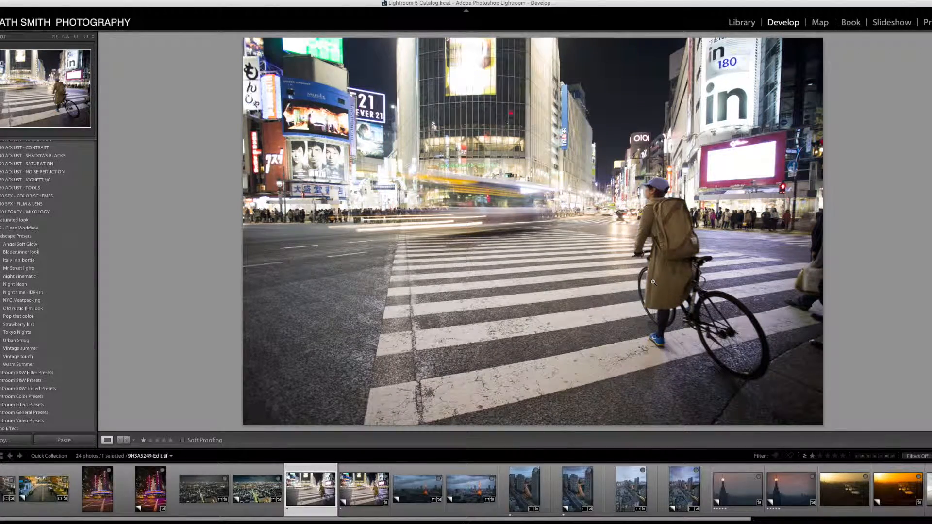
pyautogui.press('Right')
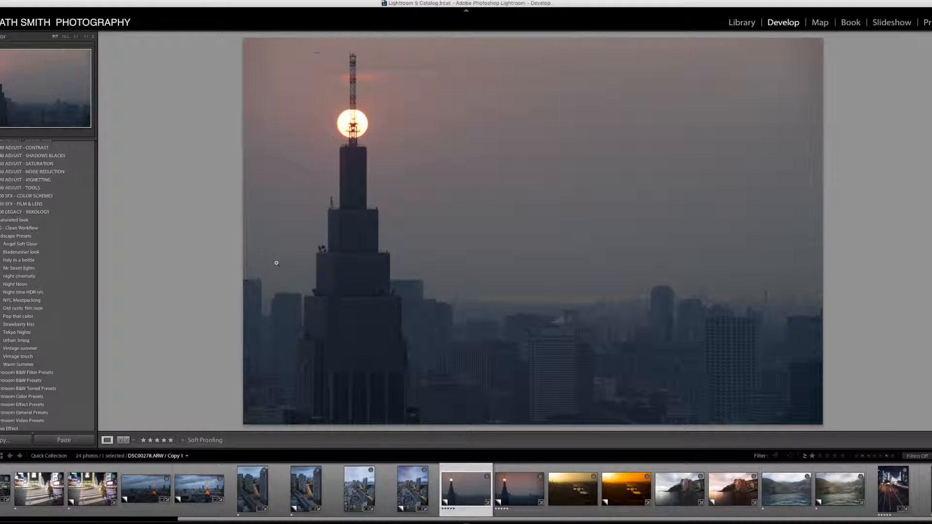
# Step: View the Urban Smog copy of the hazy tower sun photo and compare the two dusk versions of Tokyo Tower
pyautogui.hotkey('ctrl', "'")
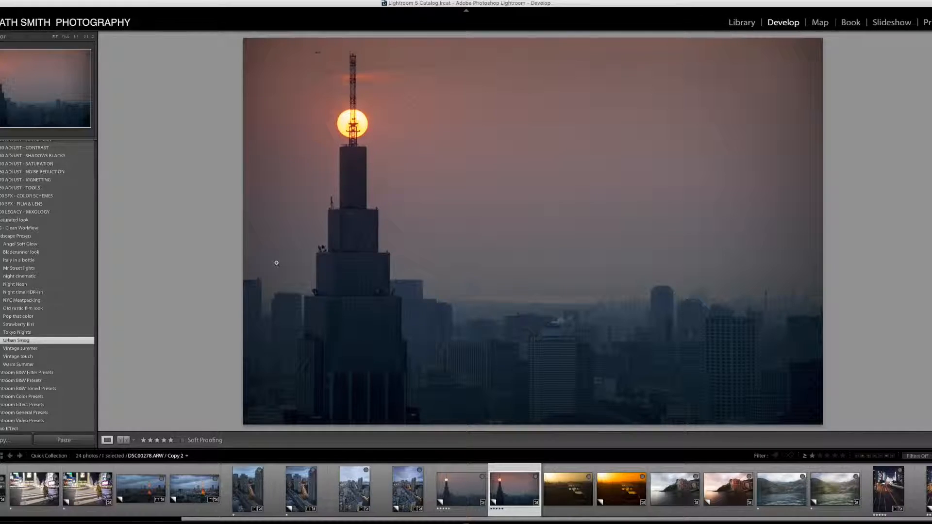
pyautogui.click(150, 487)
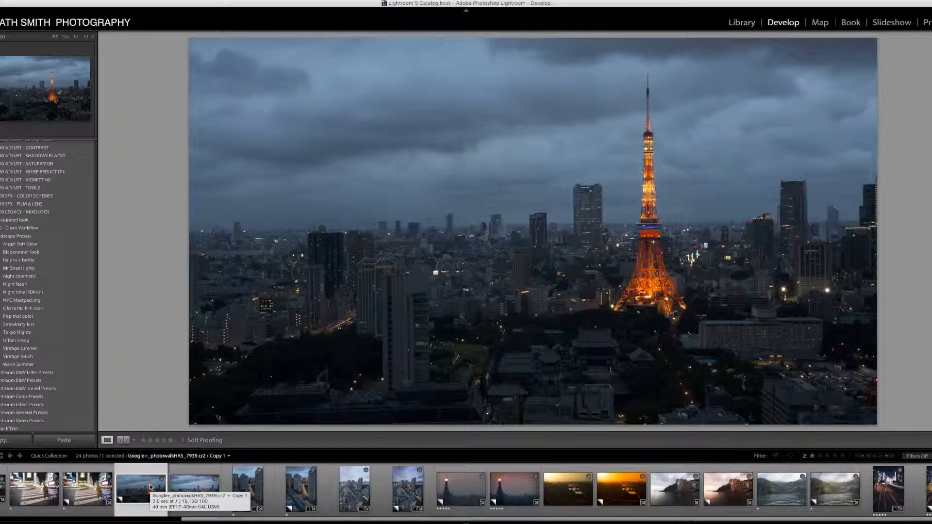
pyautogui.press('Right')
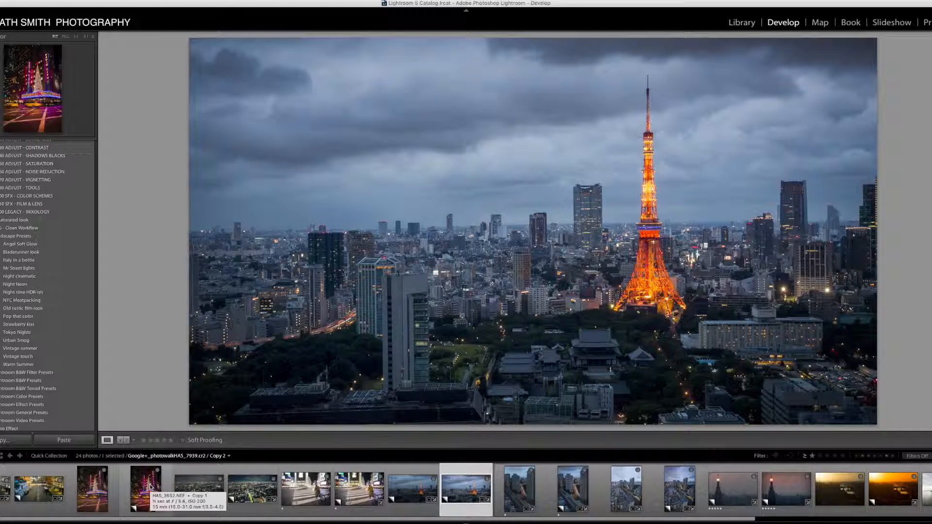
# Step: Compare the vertical dusk skyscraper photos 7941 and 7943 with their edited copies
pyautogui.press('Right')
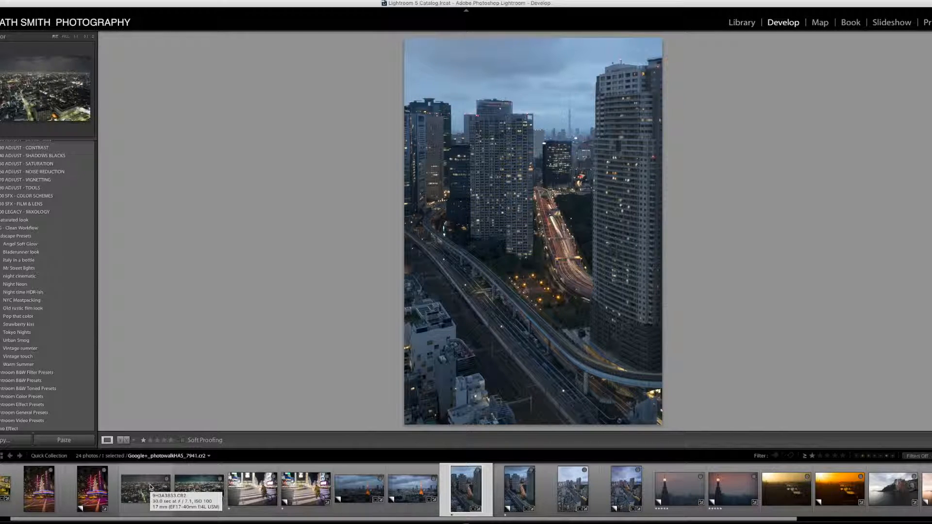
pyautogui.press('Right')
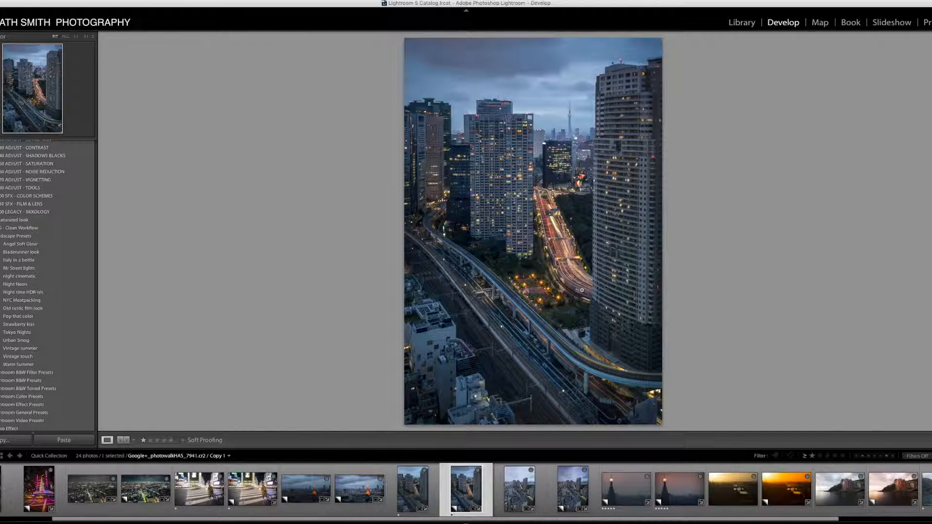
pyautogui.press('Right')
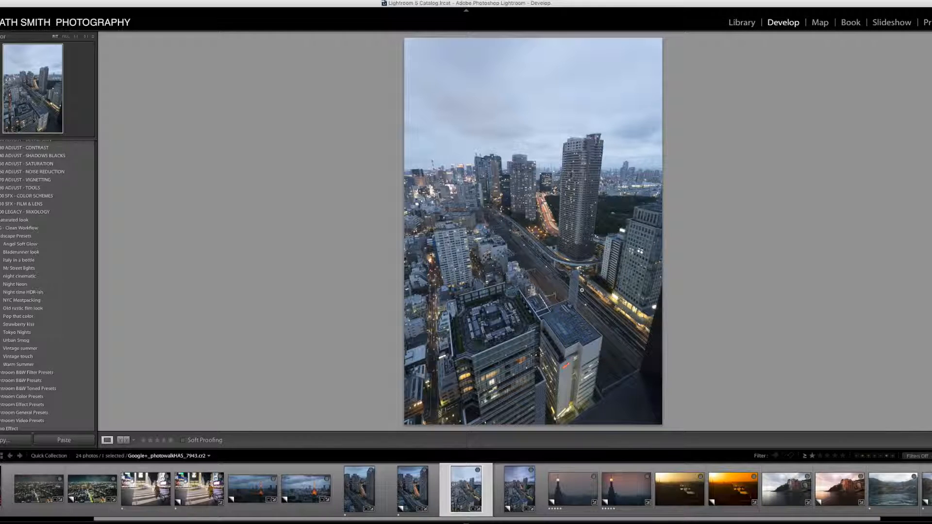
pyautogui.press('Right')
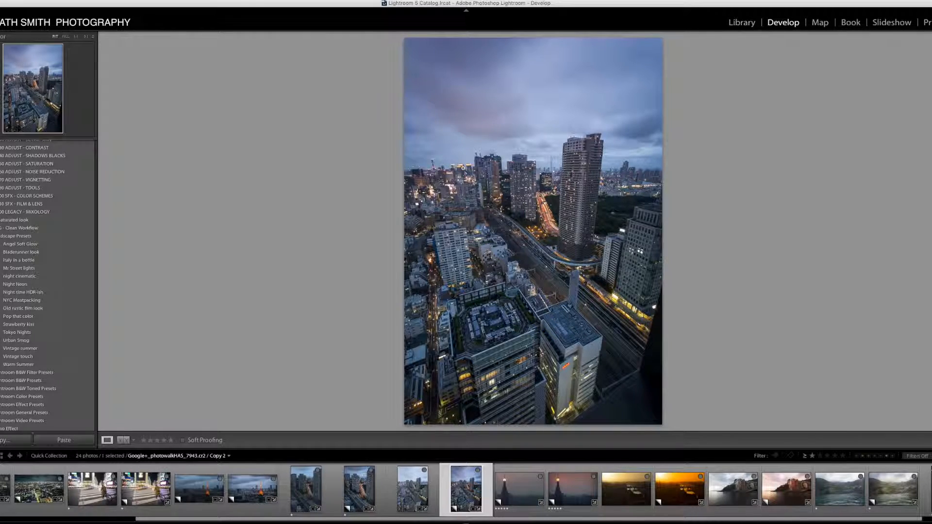
pyautogui.press('Right')
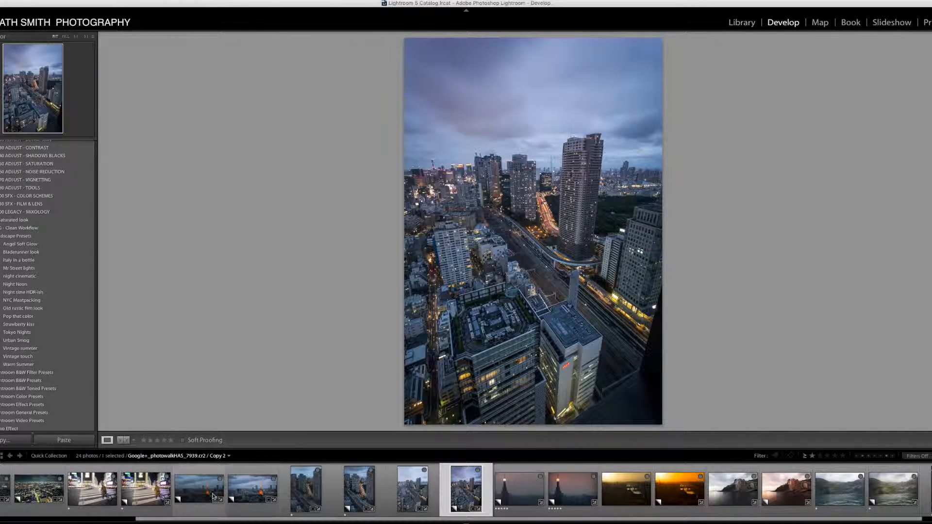
# Step: Compare the golden river sunset DSC03311.ARW with its Strawberry kiss copy, and the seaside cliff village DSC03564.ARW with its edited copy
pyautogui.click(627, 498)
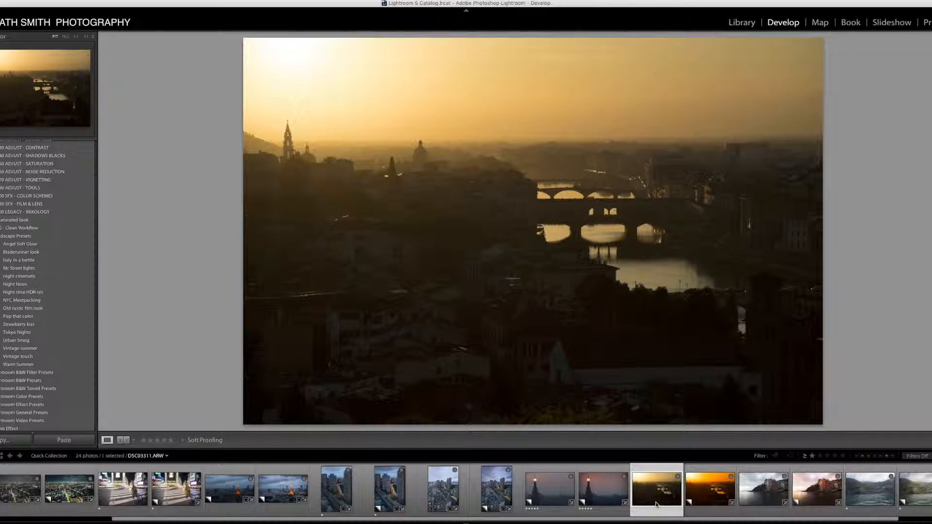
pyautogui.press('Right')
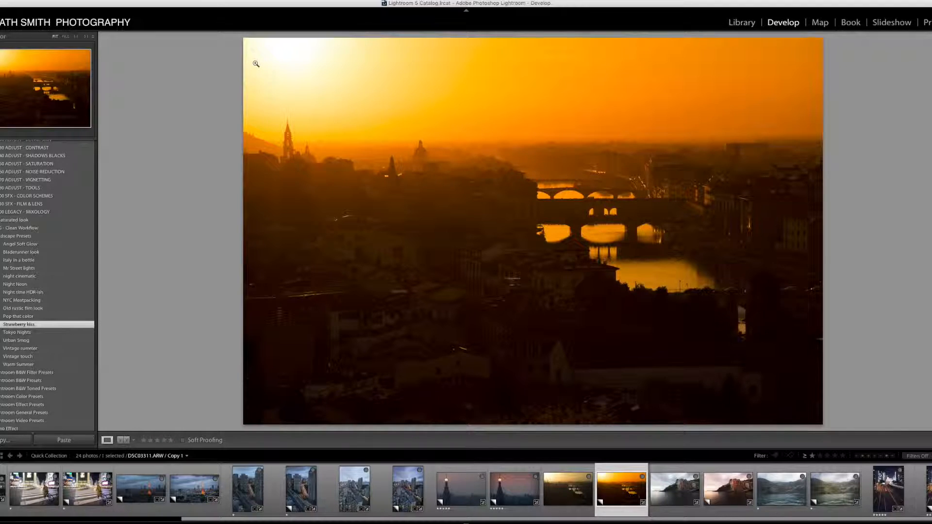
pyautogui.press('Left')
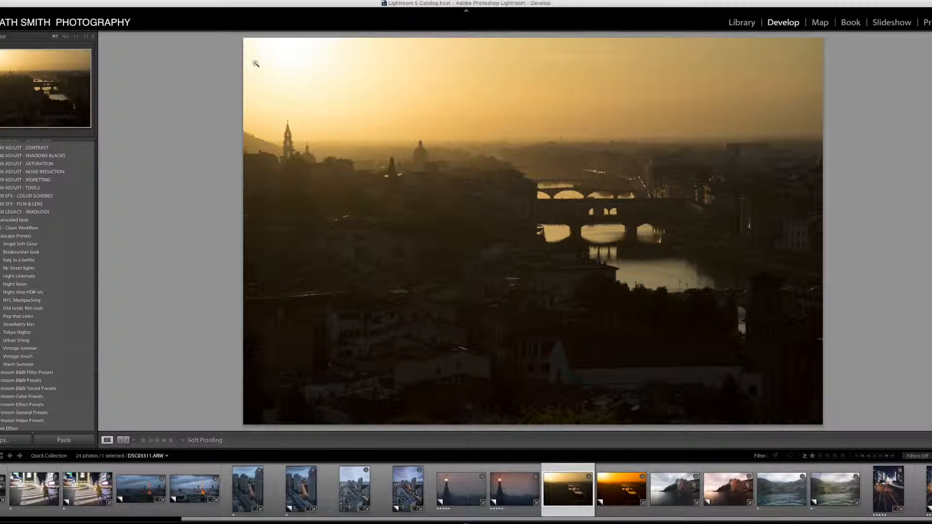
pyautogui.press('Right')
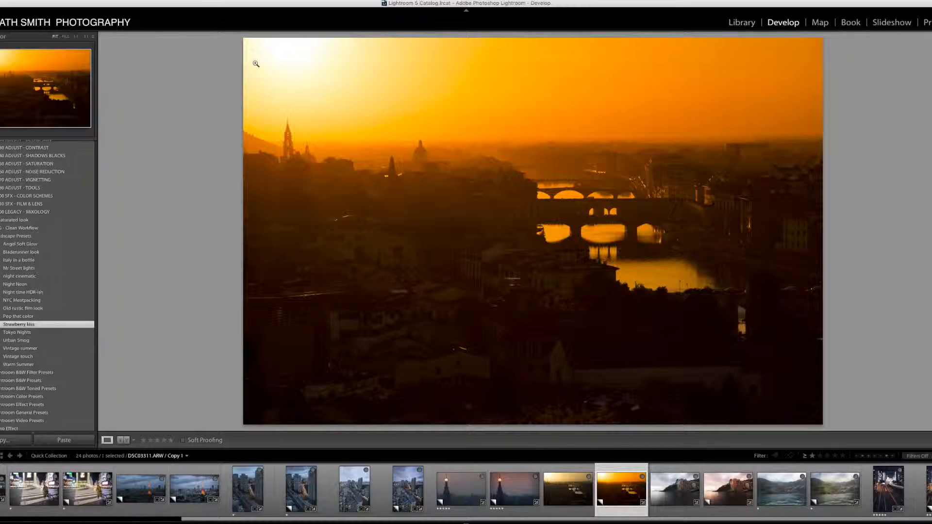
pyautogui.press('Right')
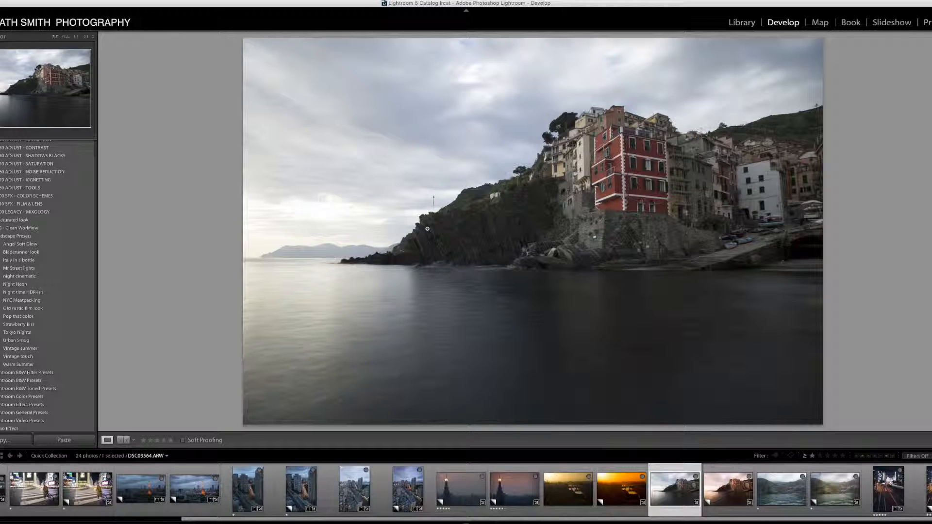
pyautogui.press('Right')
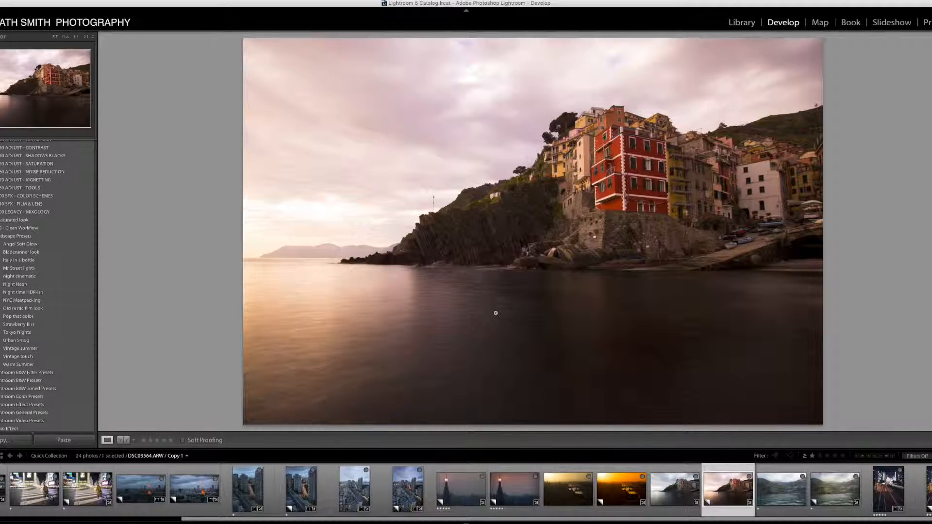
# Step: Compare the terraced coastal hillside DSC03855.ARW with its Pop that color copy and move on to the night road photo
pyautogui.press('Right')
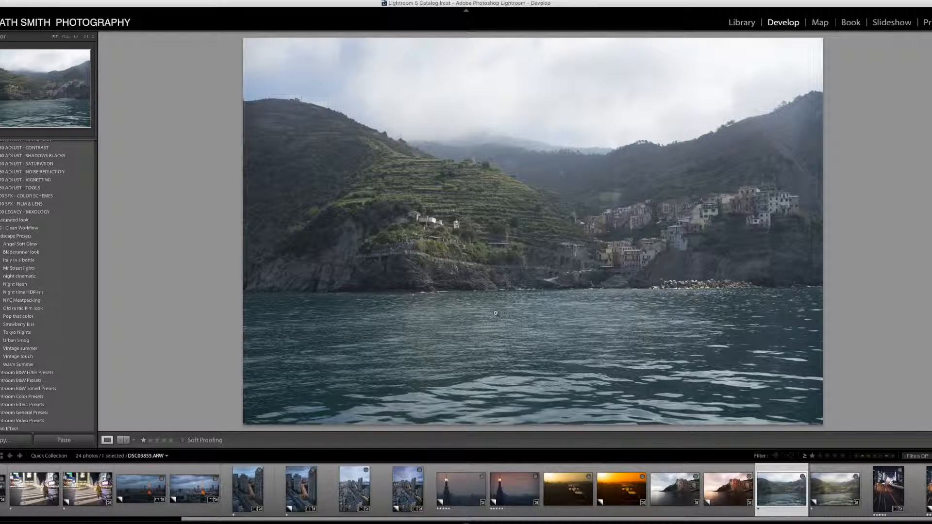
pyautogui.press('super+apostrophe')
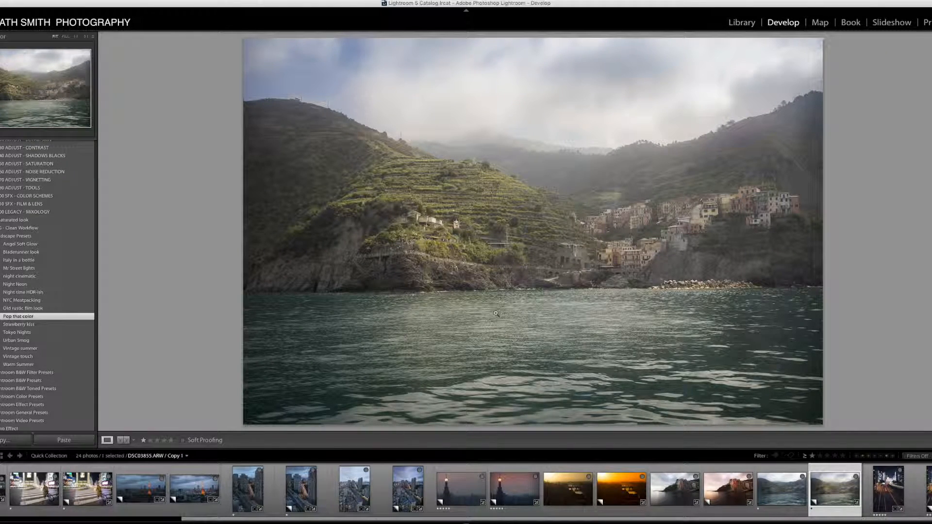
pyautogui.press('Left')
pyautogui.press('Right')
pyautogui.press('Right')
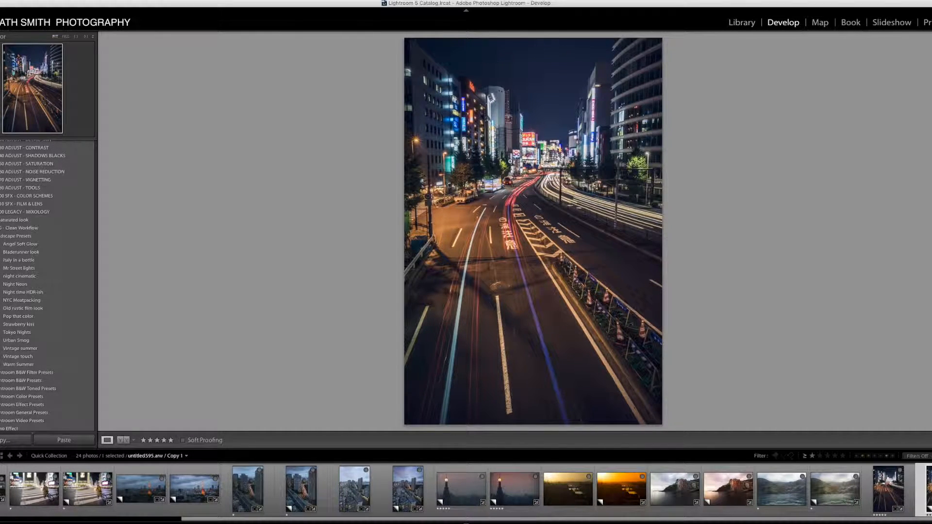
# Step: Compare the original night road photo untitled595.arw with its preset-edited copy
pyautogui.click(888, 489)
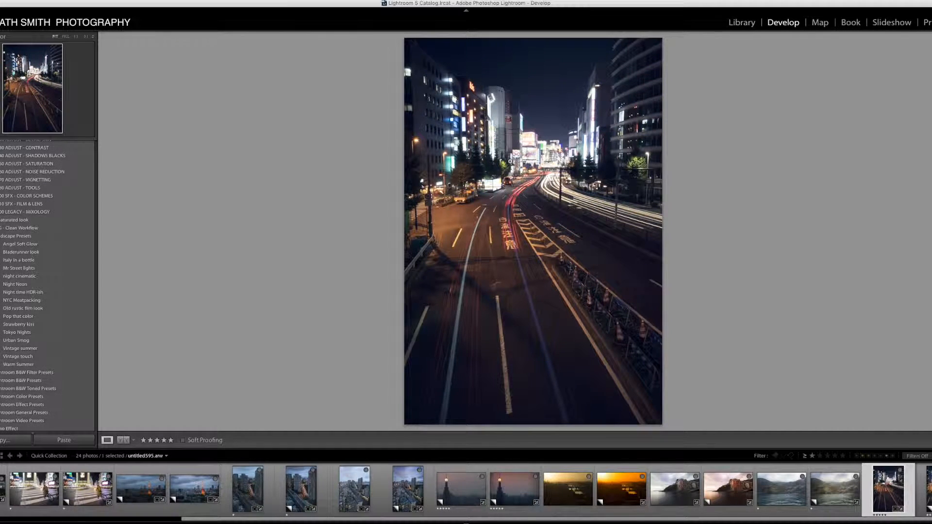
pyautogui.press('Right')
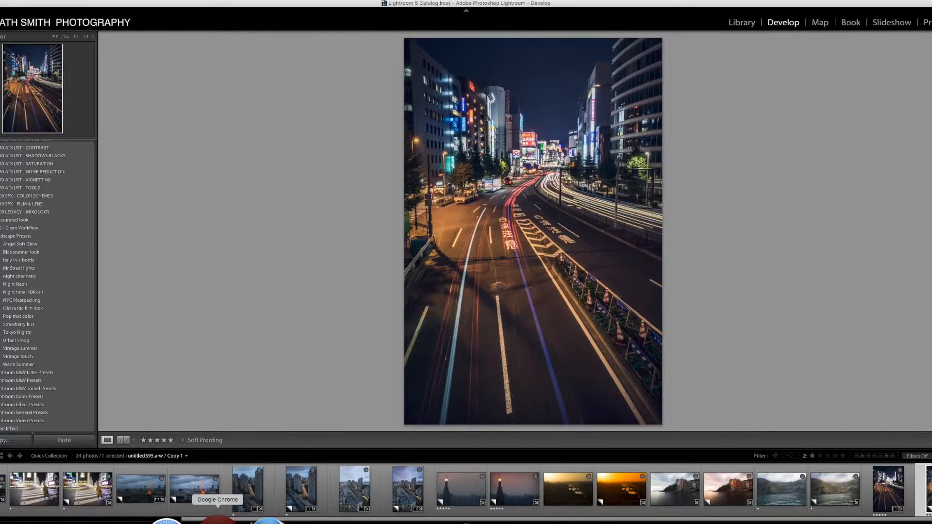
# Step: Switch to Google Chrome, show the LightRoom Presets for Subscribers page and look through its before-and-after preset examples and newsletter form
pyautogui.click(226, 519)
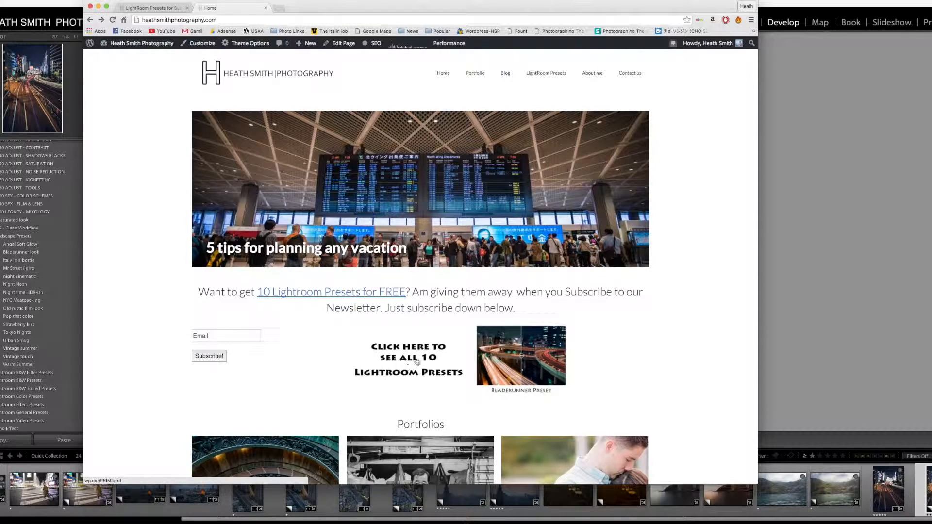
pyautogui.click(572, 74)
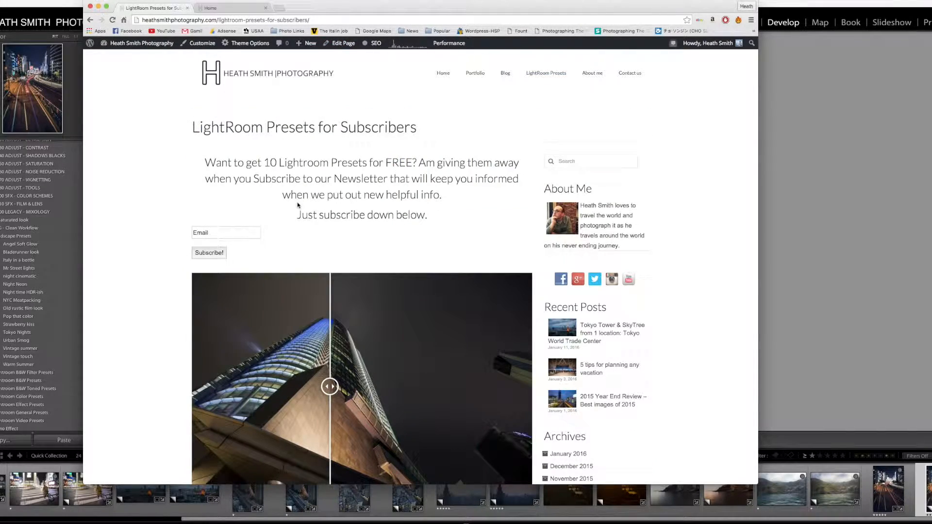
pyautogui.scroll(-15, 346, 351)
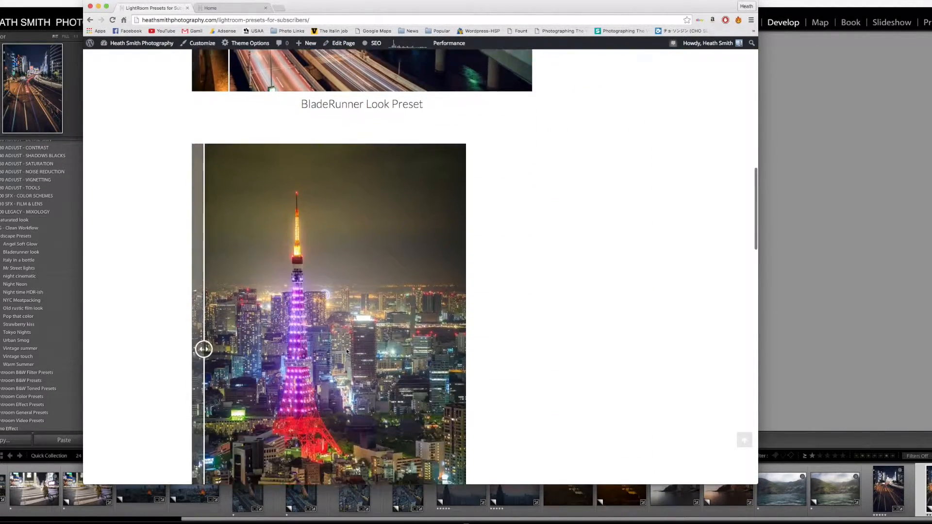
pyautogui.scroll(15, 345, 347)
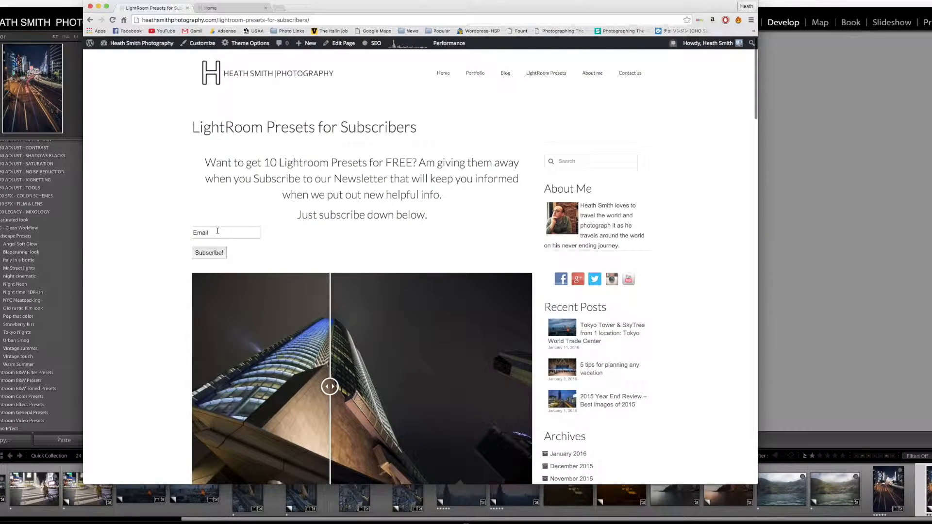